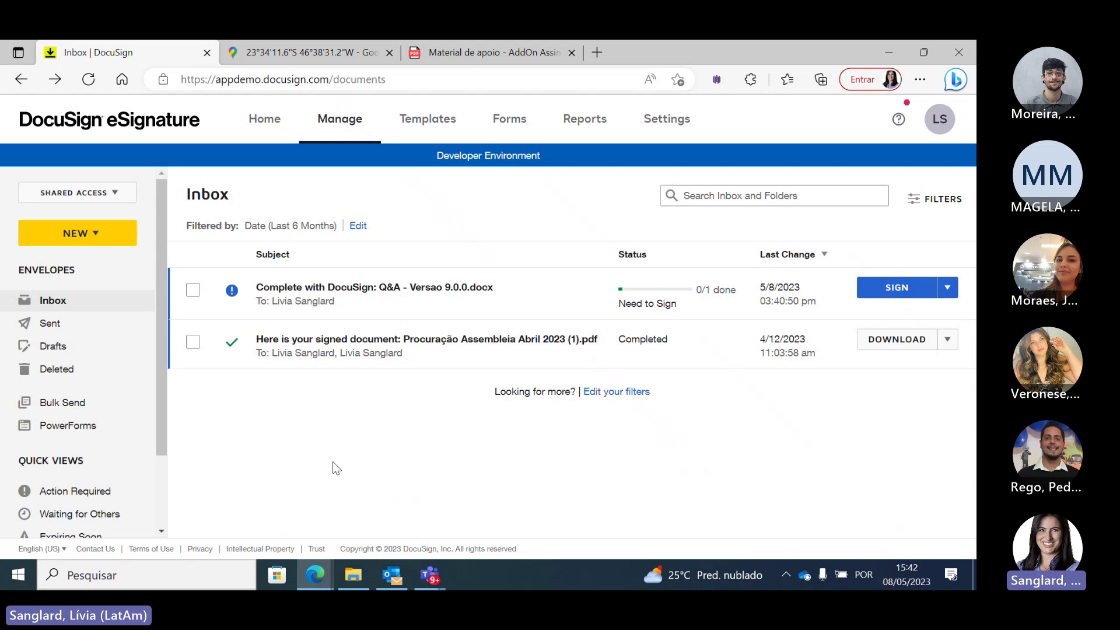
- Close the map coordinates browser tab, switch to the Teams meeting window and stop sharing the screen
{"action": "left_click", "coordinate": [389, 53]}
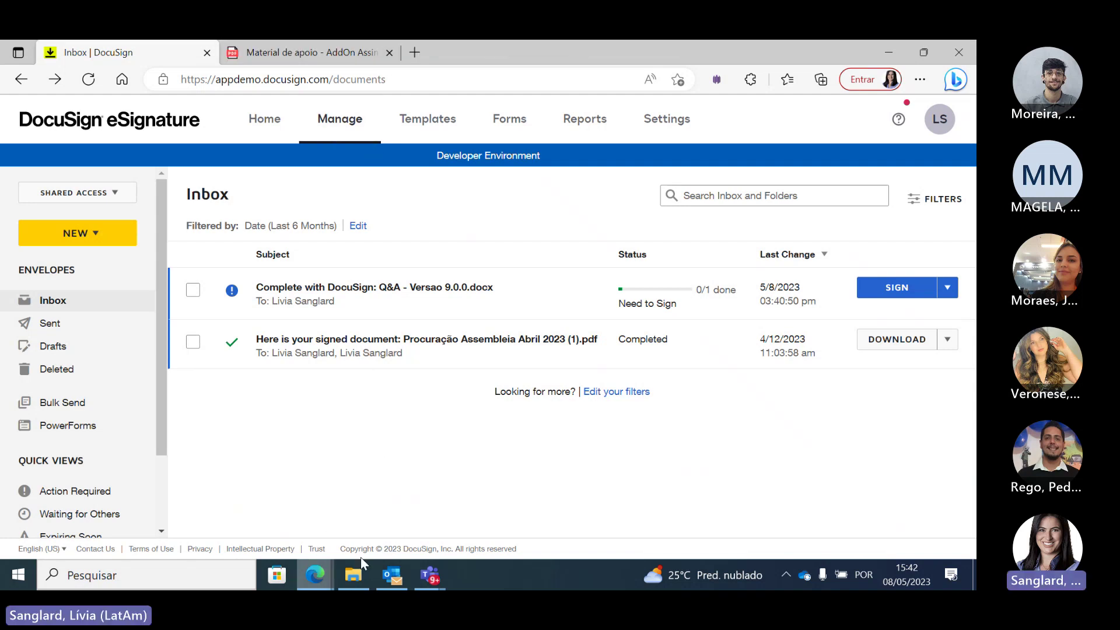
{"action": "left_click", "coordinate": [430, 574]}
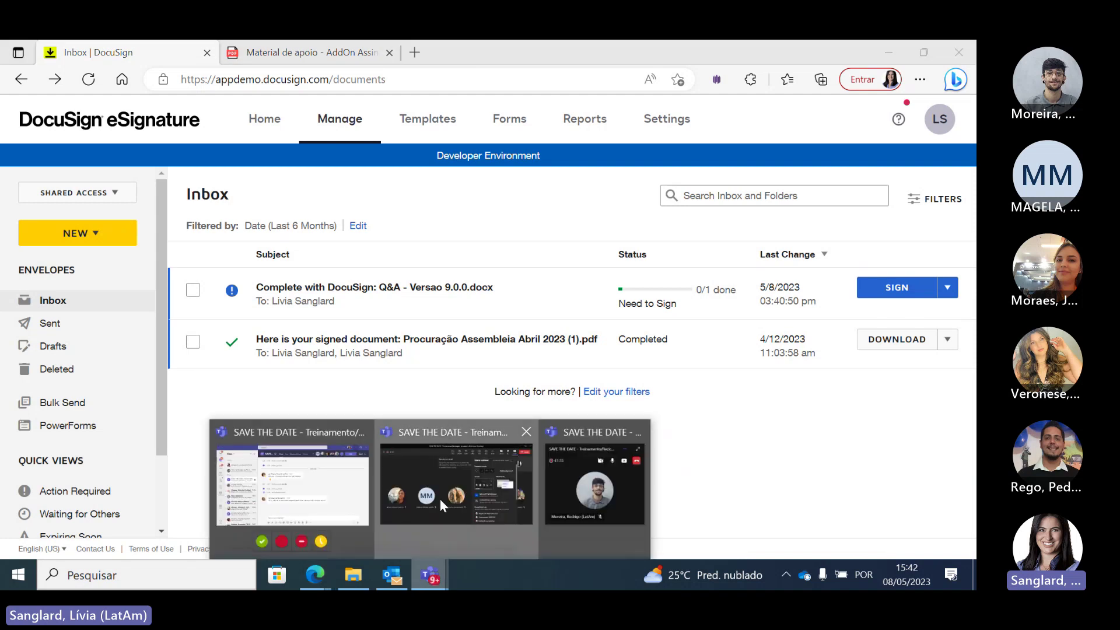
{"action": "left_click", "coordinate": [439, 498]}
{"action": "left_click", "coordinate": [846, 92]}
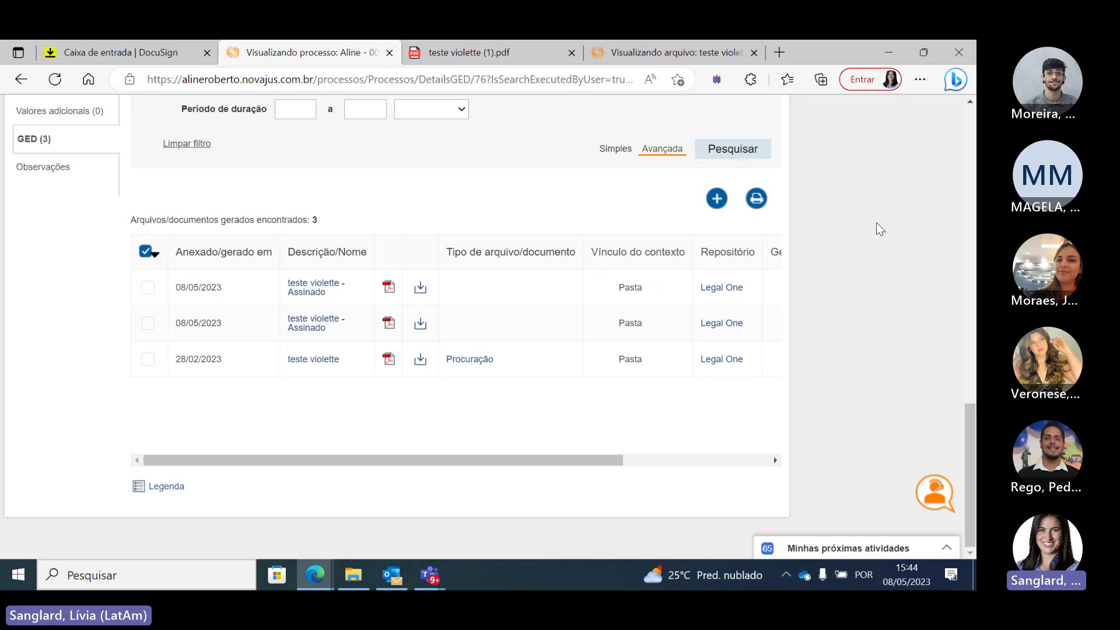
- Go from the "teste violette.pdf" details to the GED files search for "teste" and open the second page of results
{"action": "left_click", "coordinate": [667, 52]}
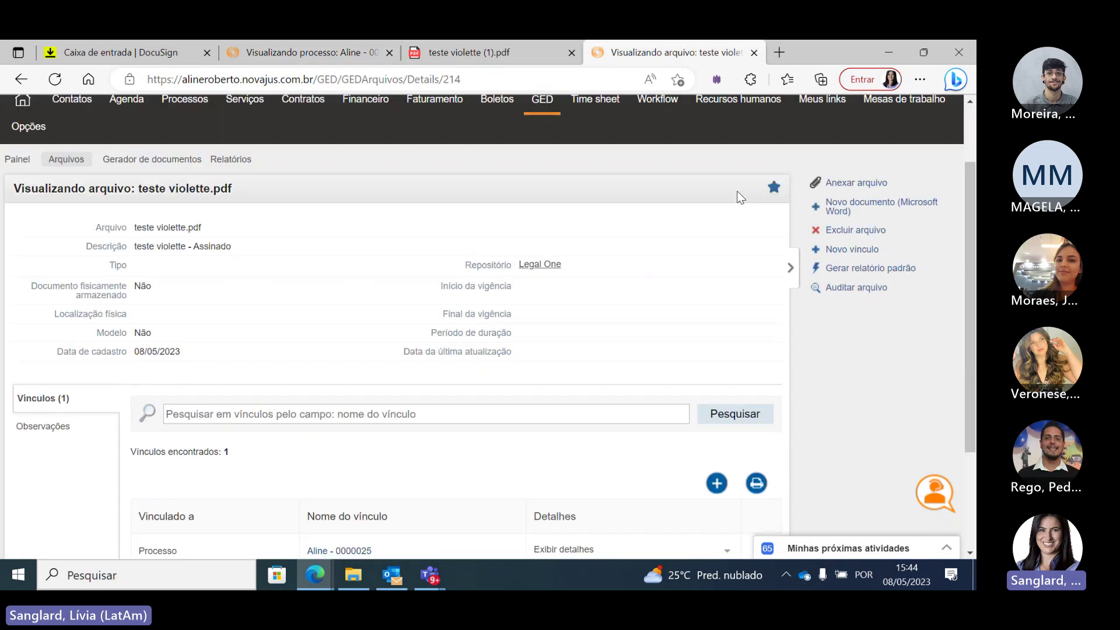
{"action": "mouse_move", "coordinate": [512, 104]}
{"action": "left_click", "coordinate": [549, 134]}
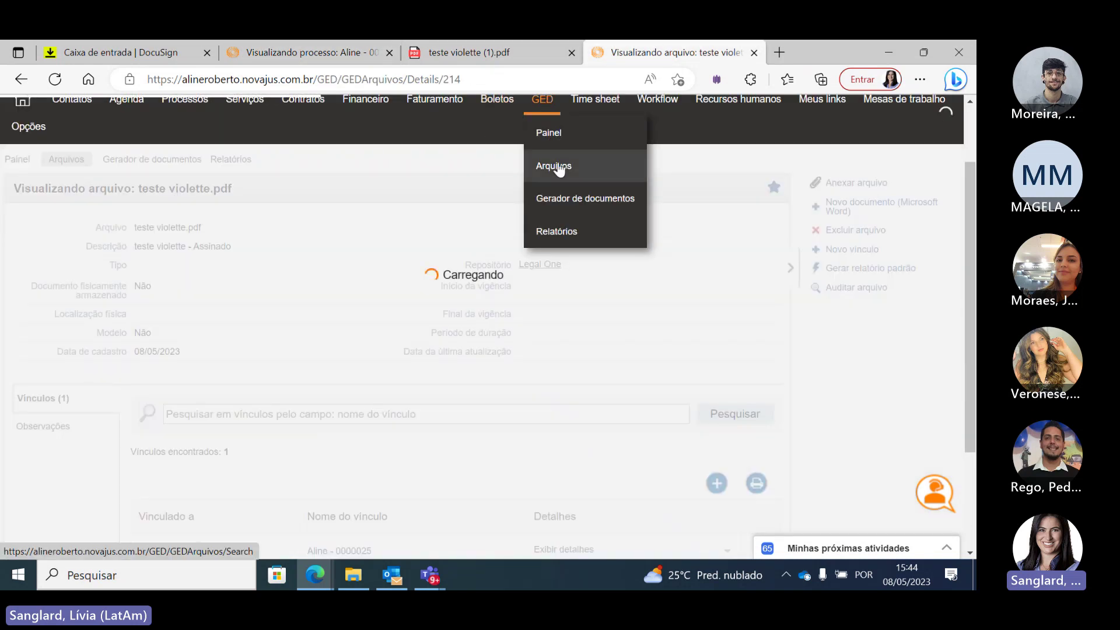
{"action": "left_click", "coordinate": [558, 168]}
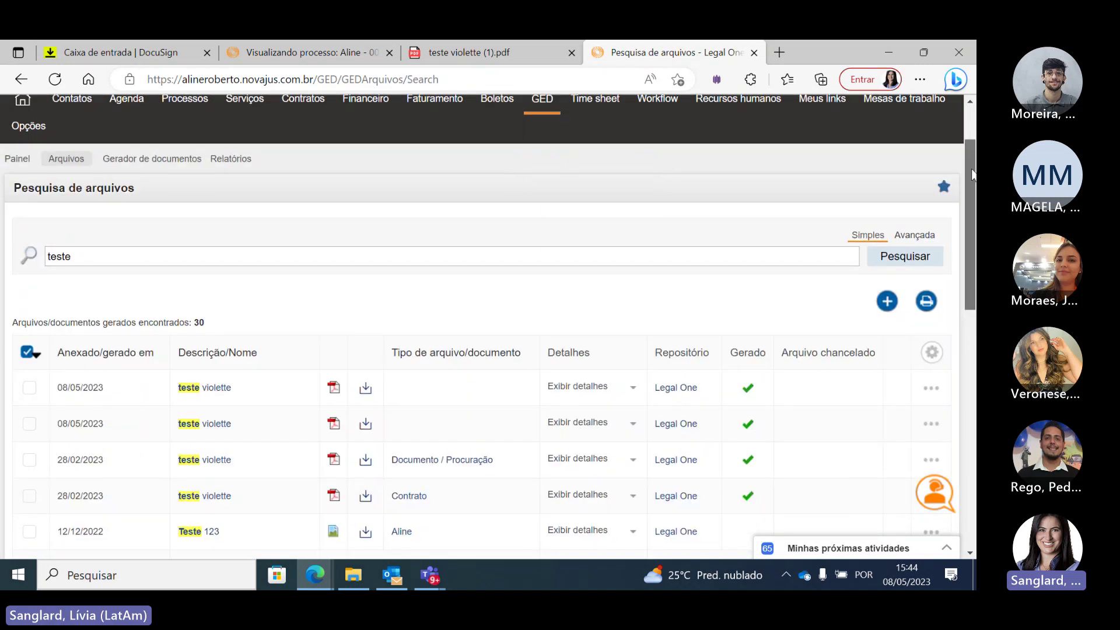
{"action": "scroll", "coordinate": [967, 190], "scroll_direction": "down", "scroll_amount": 1}
{"action": "left_click_drag", "start_coordinate": [967, 190], "coordinate": [933, 399]}
{"action": "left_click", "coordinate": [878, 403]}
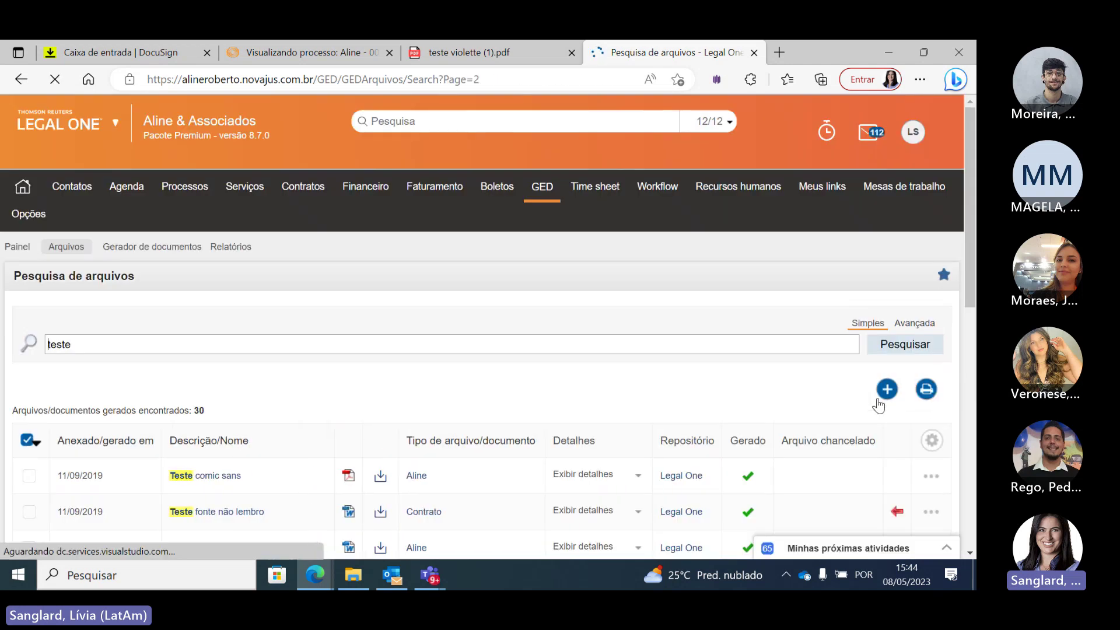
- Compare the actions offered for the "teste 3" Word document and the unnamed stamped PDFs stored in Legal One and OneDrive
{"action": "scroll", "coordinate": [965, 340], "scroll_direction": "down", "scroll_amount": 4}
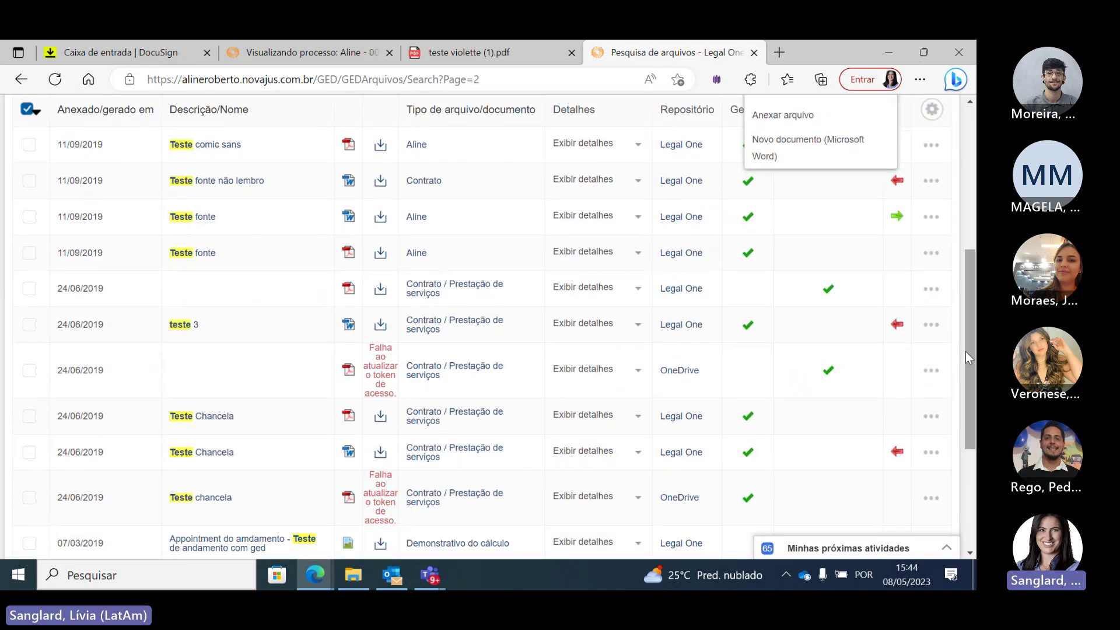
{"action": "left_click", "coordinate": [931, 369]}
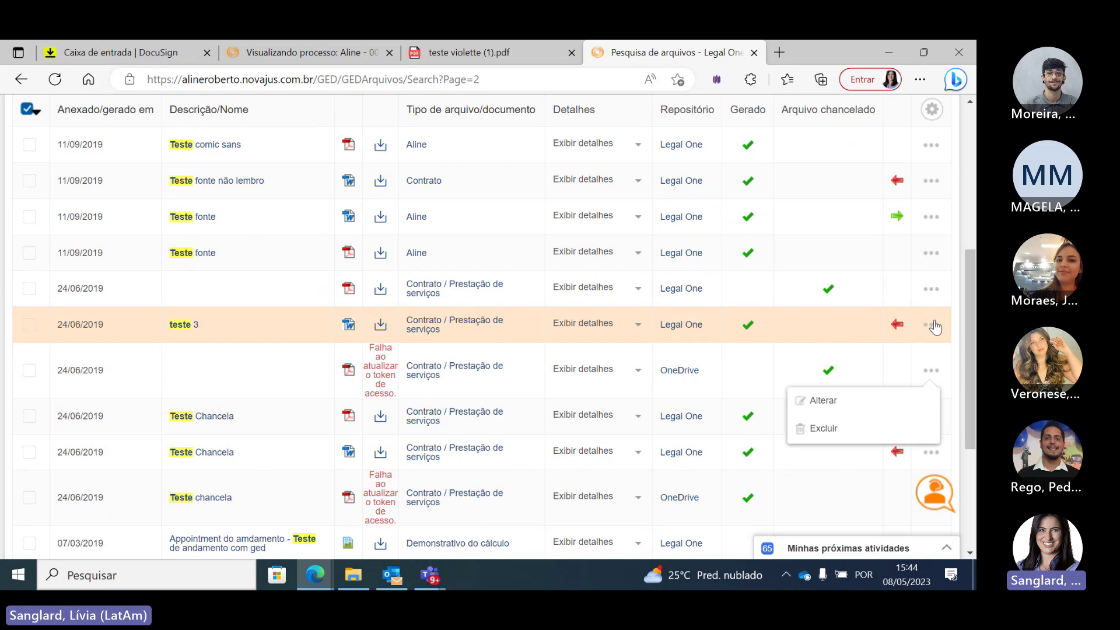
{"action": "left_click", "coordinate": [933, 325]}
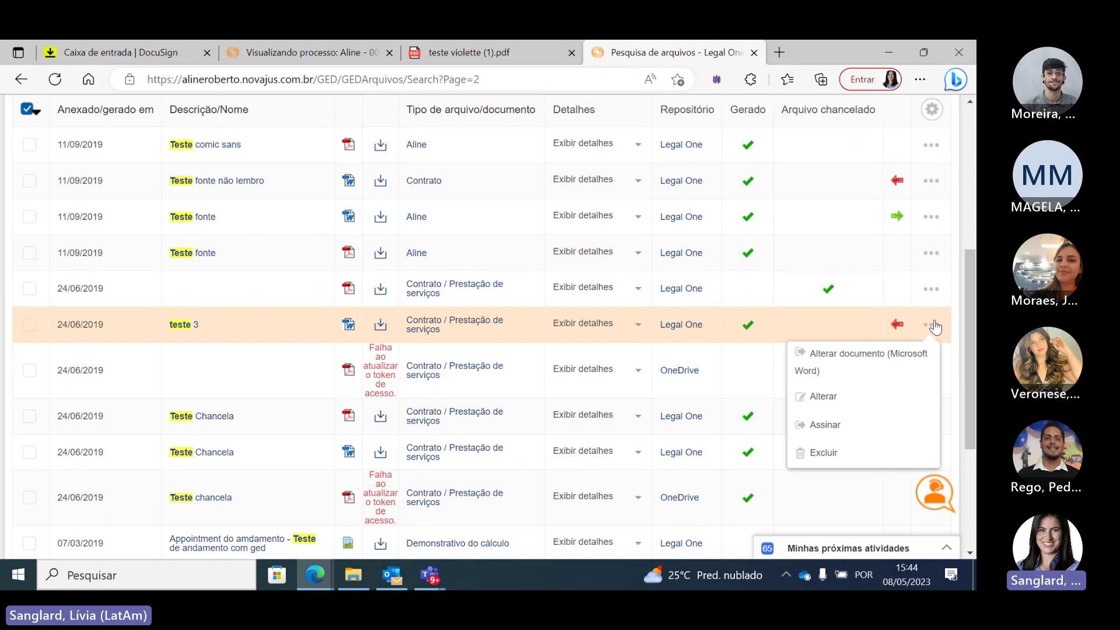
{"action": "scroll", "coordinate": [964, 305], "scroll_direction": "down", "scroll_amount": 2}
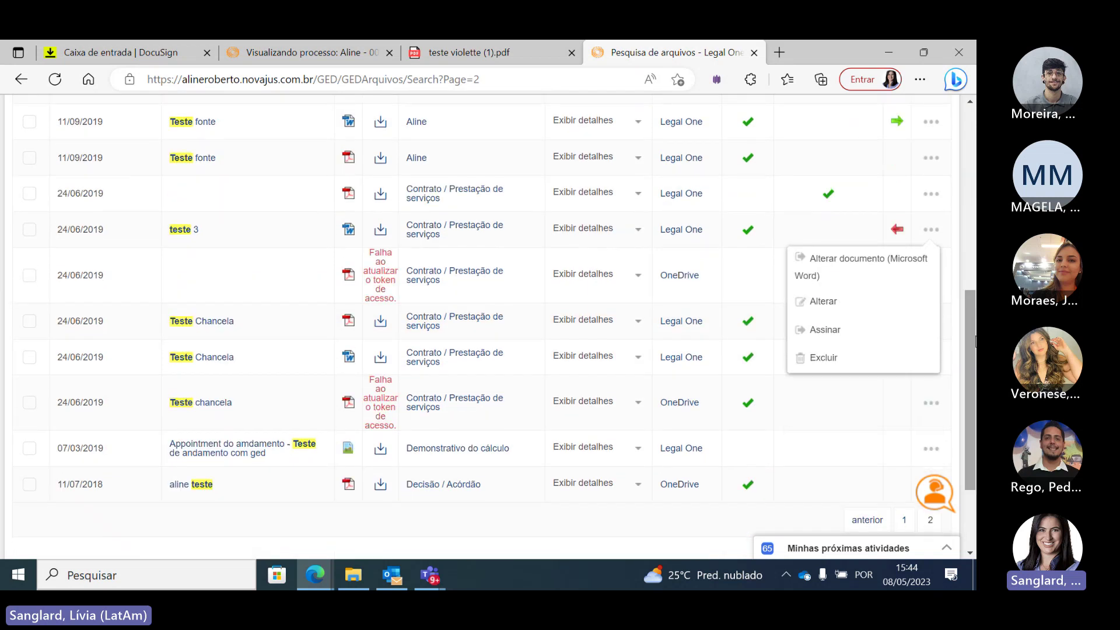
{"action": "left_click_drag", "start_coordinate": [969, 306], "coordinate": [961, 464]}
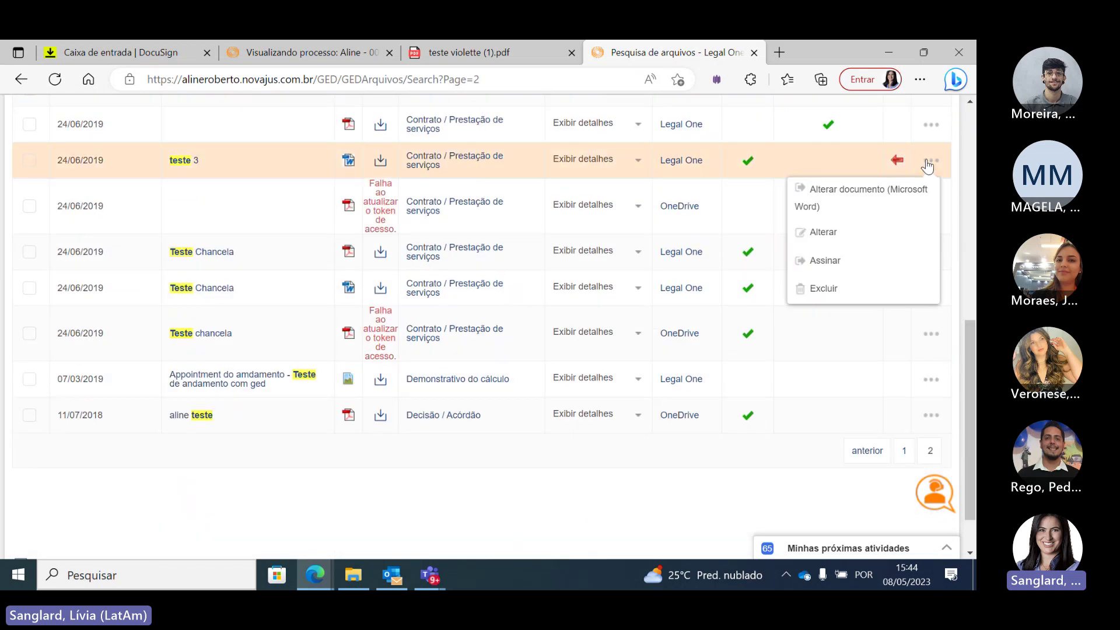
{"action": "left_click", "coordinate": [928, 128]}
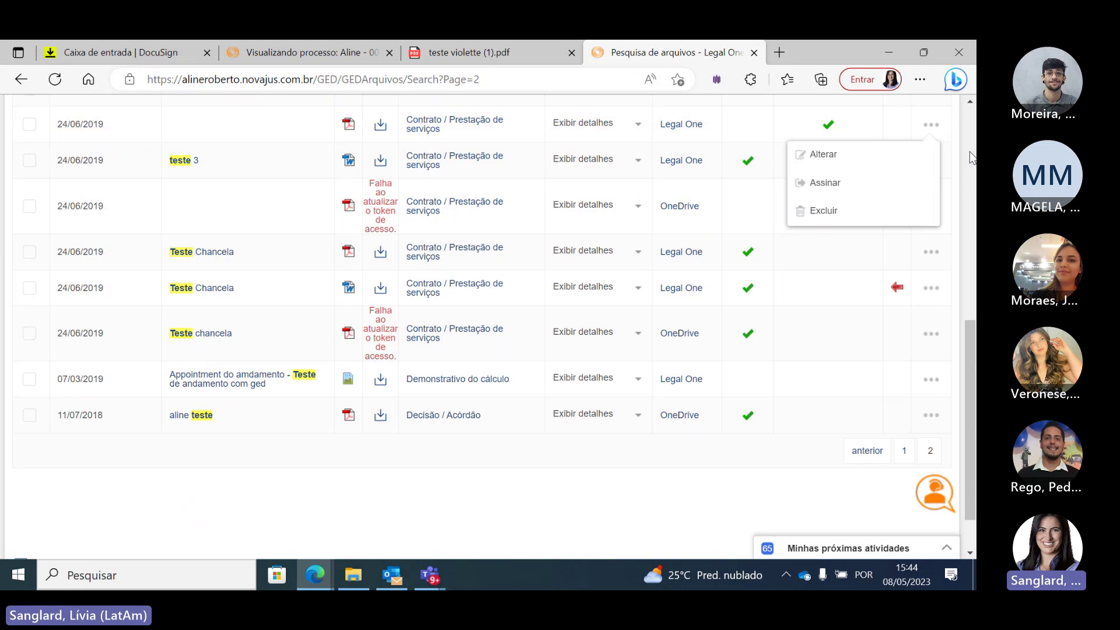
{"action": "left_click", "coordinate": [951, 202]}
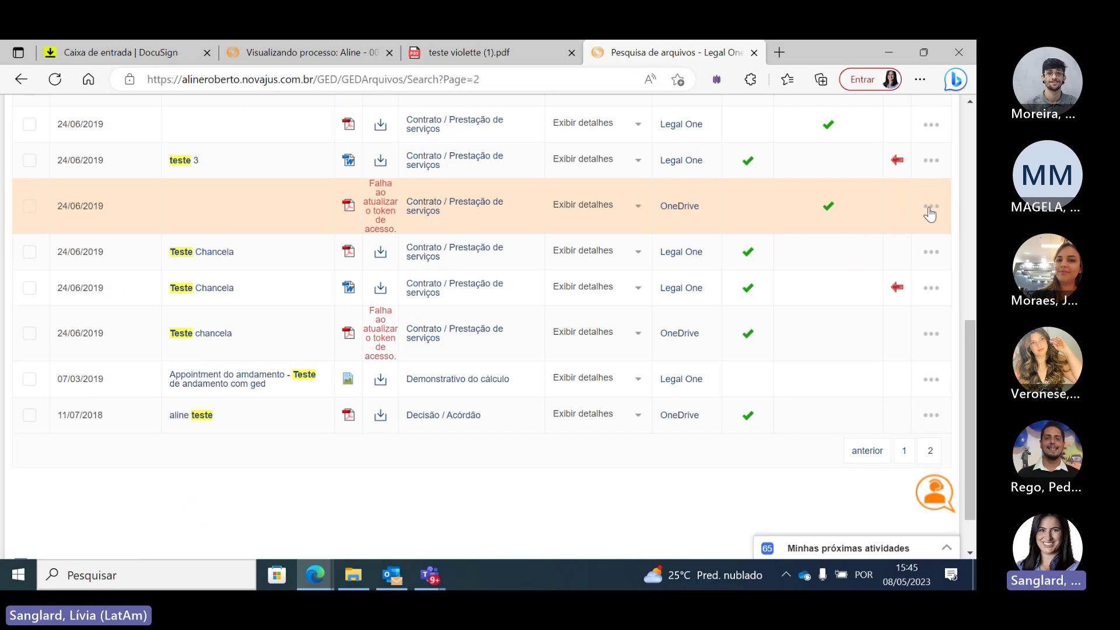
{"action": "left_click", "coordinate": [930, 209]}
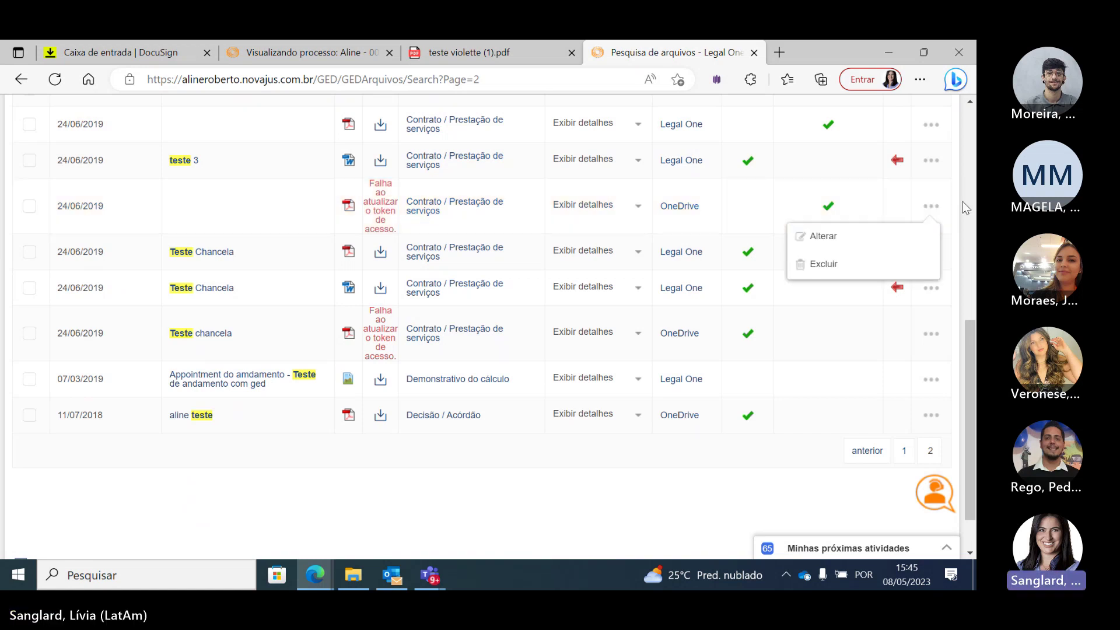
{"action": "left_click", "coordinate": [890, 247]}
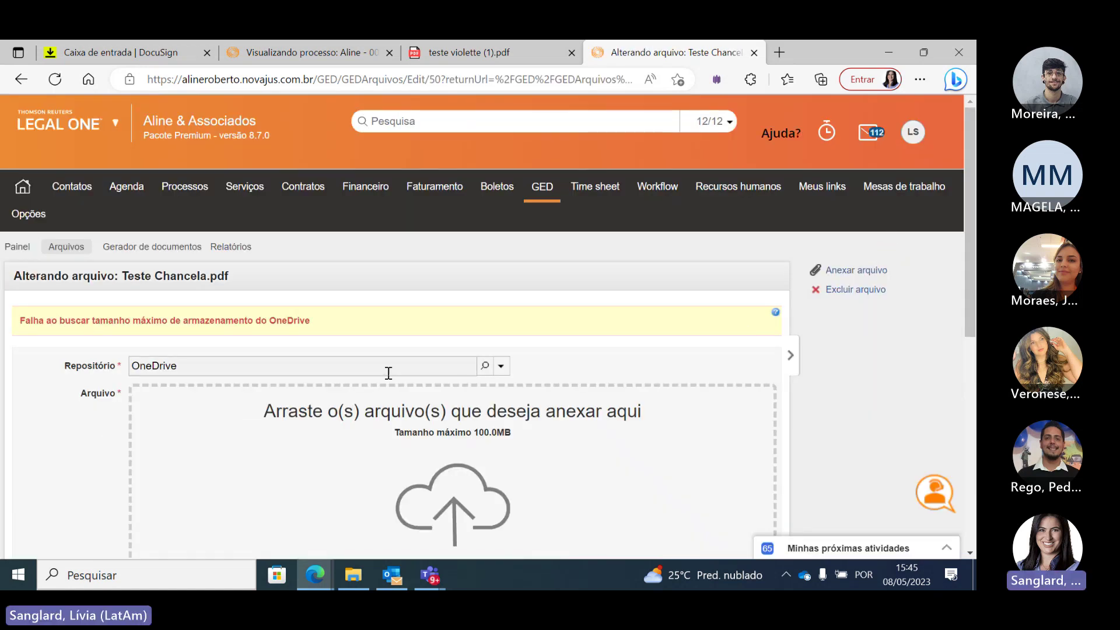
{"action": "left_click", "coordinate": [386, 373]}
{"action": "scroll", "coordinate": [954, 383], "scroll_direction": "down", "scroll_amount": 7}
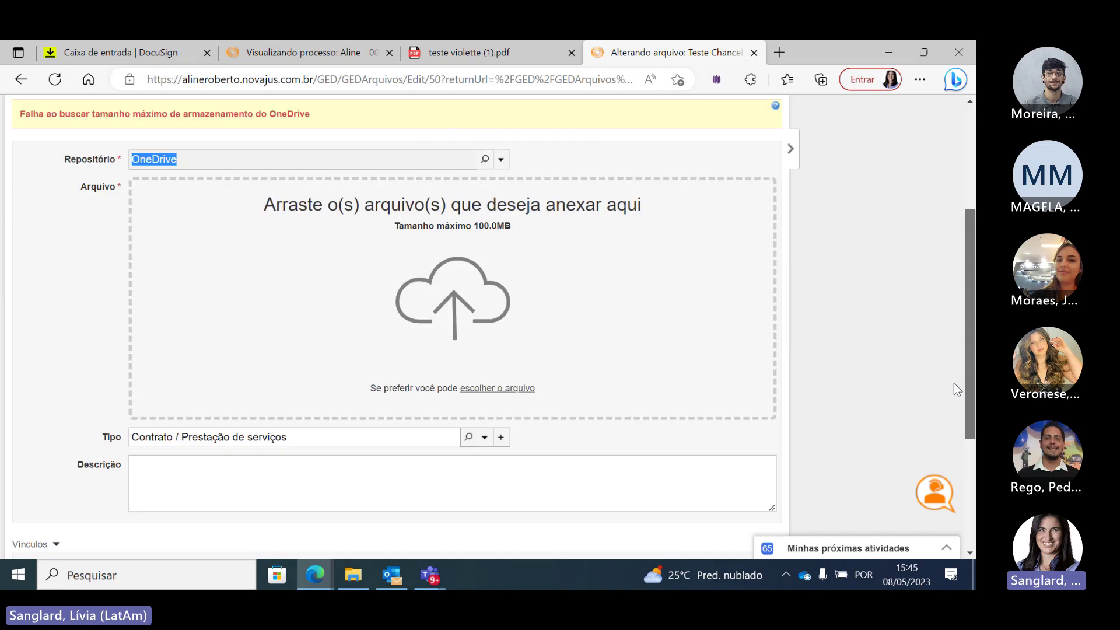
{"action": "left_click", "coordinate": [763, 488]}
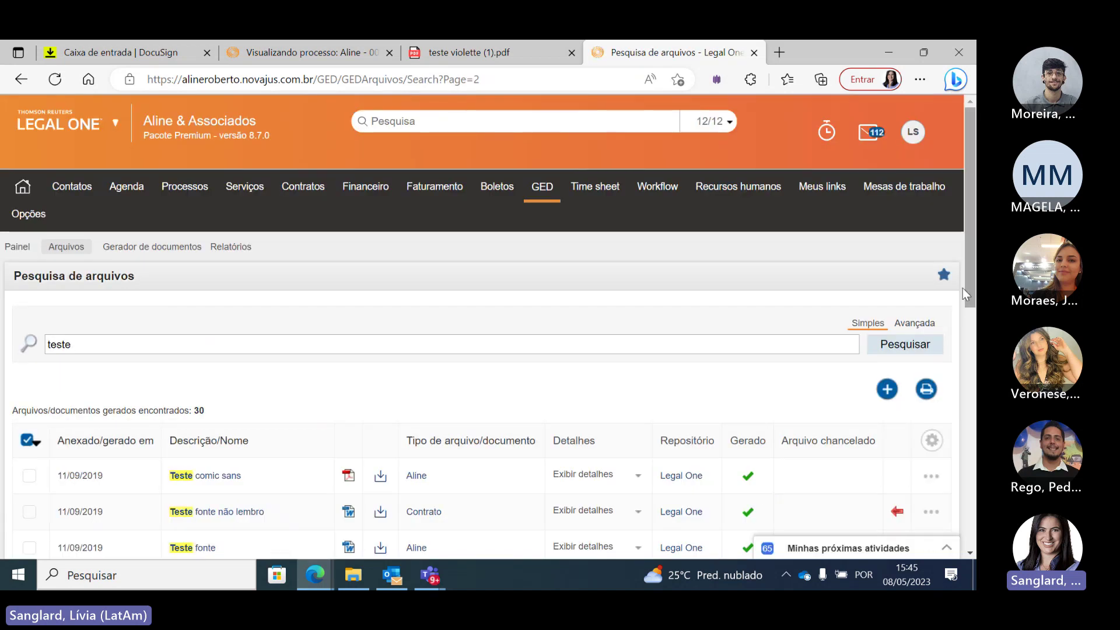
- Compare the actions offered for the OneDrive "Teste chancela" PDF, the Legal One "Teste Chancela" Word document and the unnamed OneDrive PDF
{"action": "left_click_drag", "start_coordinate": [962, 288], "coordinate": [964, 397]}
{"action": "scroll", "coordinate": [964, 408], "scroll_direction": "down", "scroll_amount": 3}
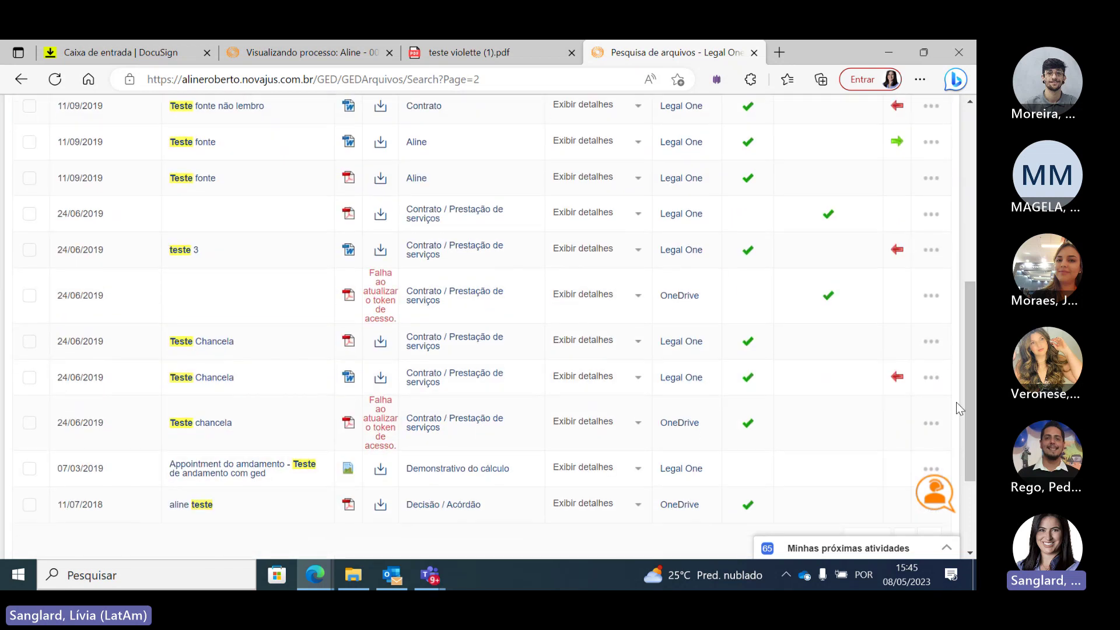
{"action": "scroll", "coordinate": [972, 356], "scroll_direction": "down", "scroll_amount": 1}
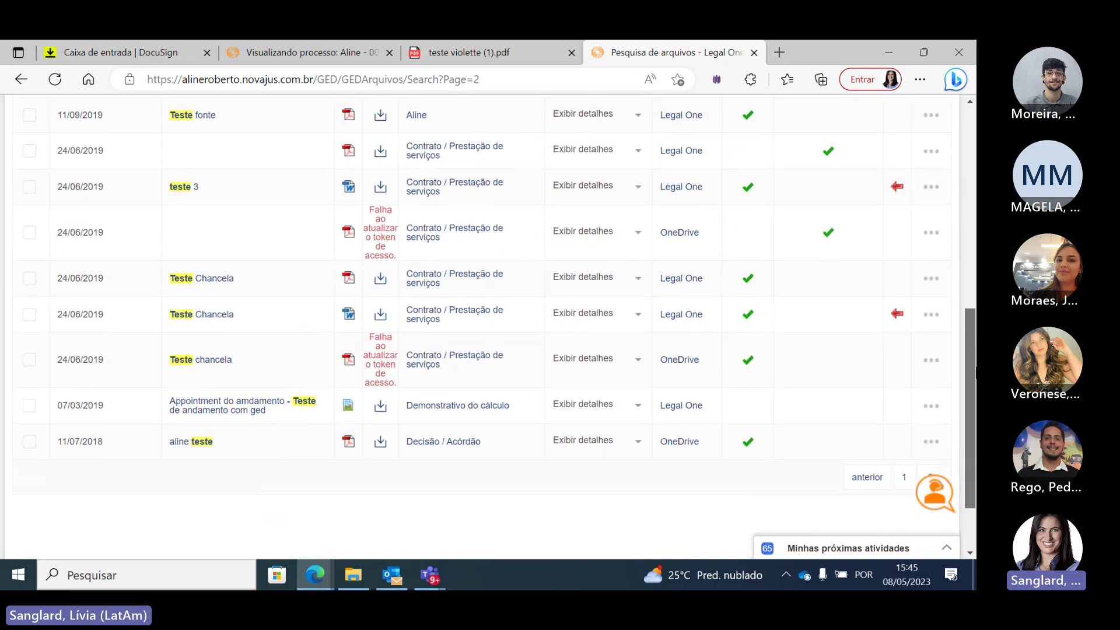
{"action": "left_click", "coordinate": [931, 361]}
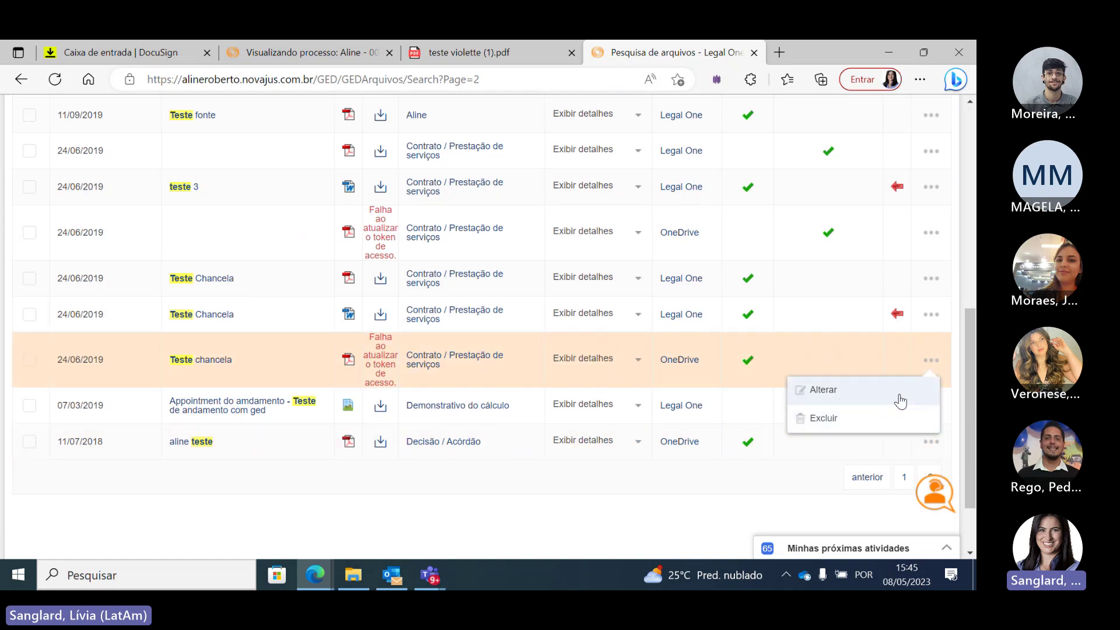
{"action": "left_click", "coordinate": [933, 318]}
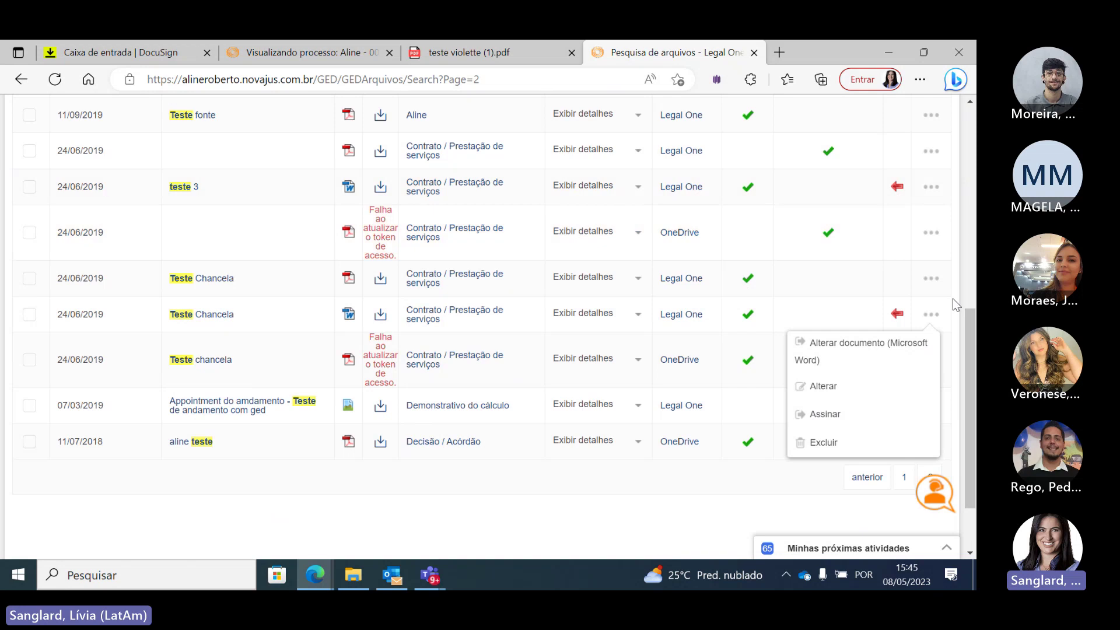
{"action": "left_click", "coordinate": [931, 233]}
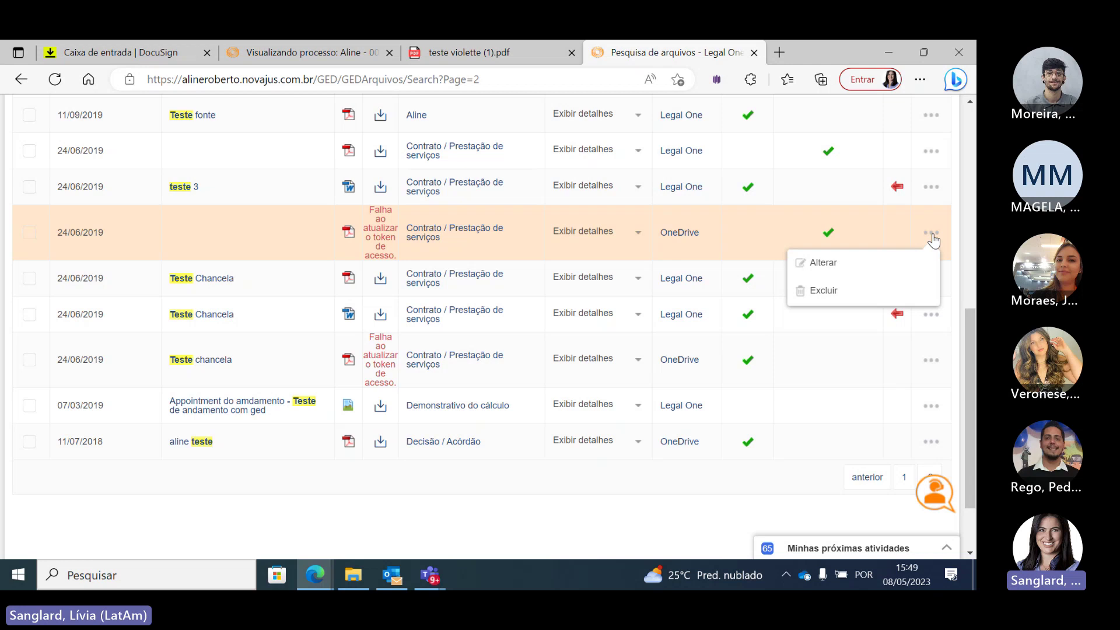
{"action": "left_click_drag", "start_coordinate": [966, 321], "coordinate": [964, 94]}
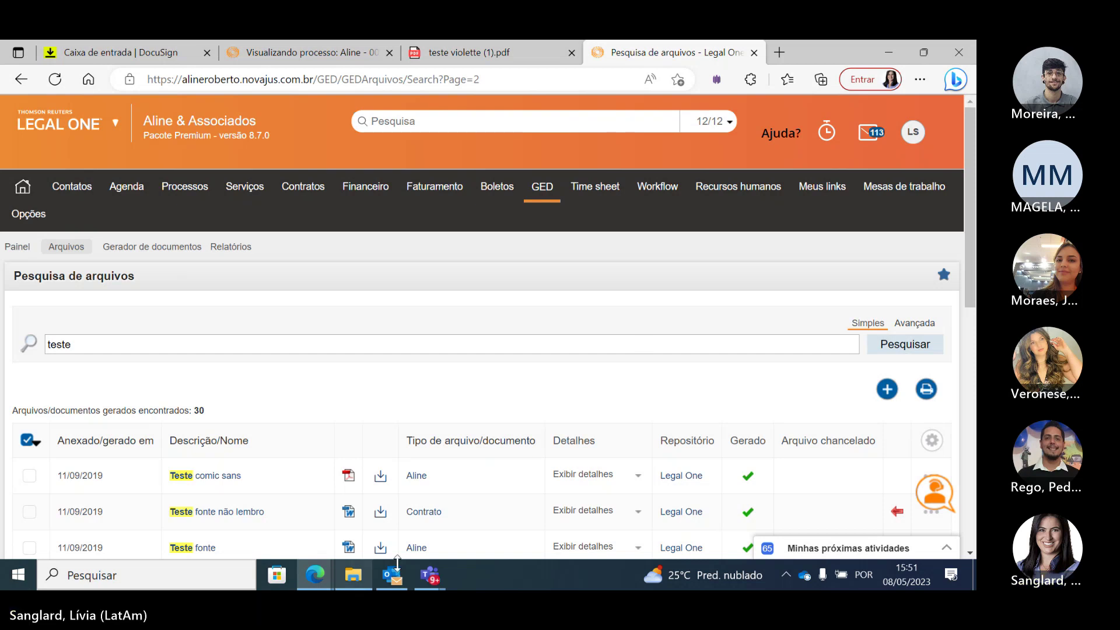
- Switch to the Teams meeting window and stop sharing the screen
{"action": "left_click", "coordinate": [430, 578]}
{"action": "left_click", "coordinate": [452, 512]}
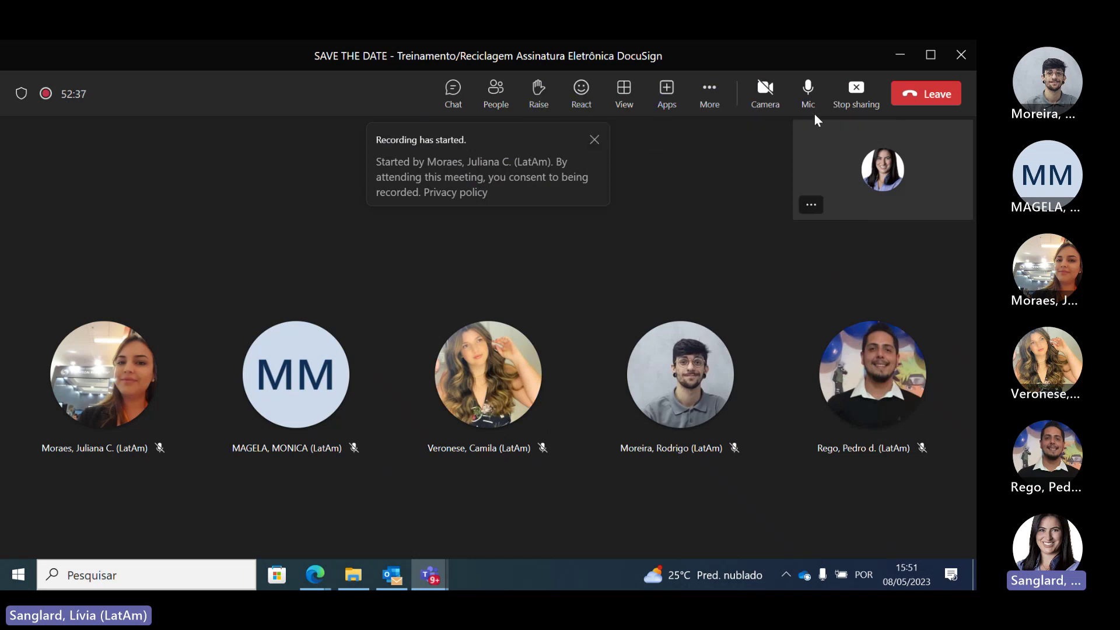
{"action": "left_click", "coordinate": [854, 107]}
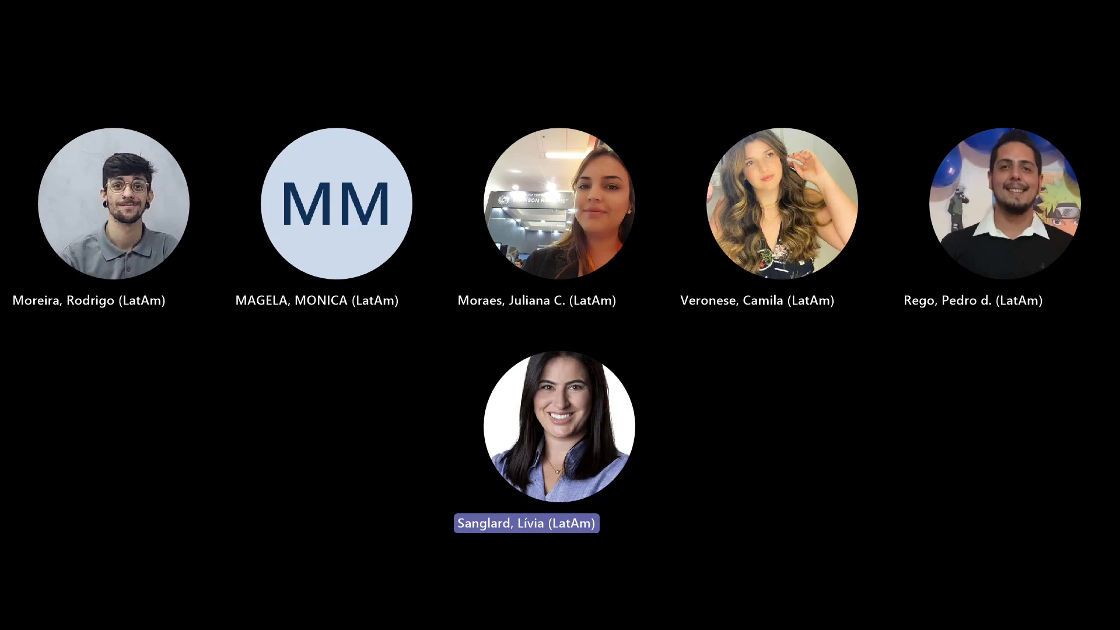